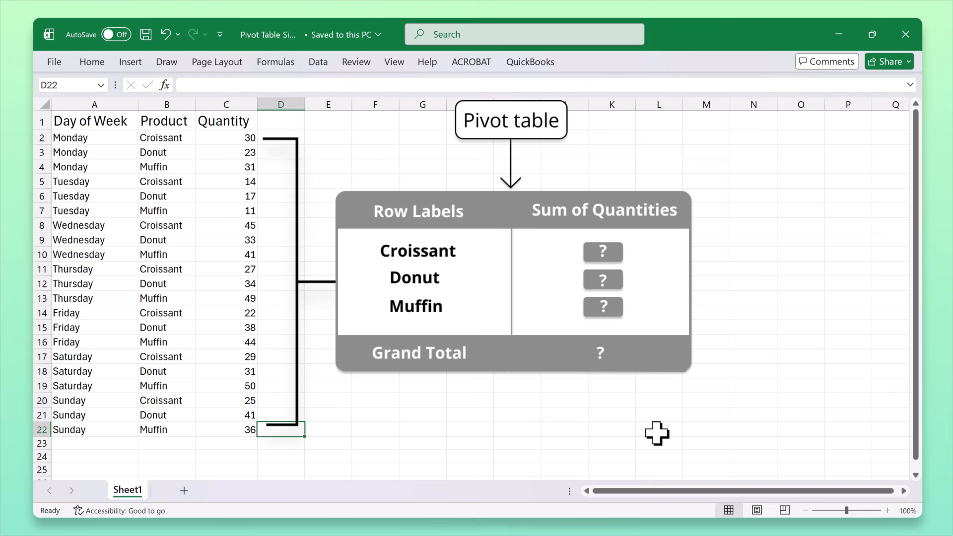
Step: Create a PivotTable from the data in A1:C22 and place it on the existing worksheet at cell E2
key(Left)
key(shift+Left)
key(shift+Left)
key(shift+Up)
key(shift+Up)
key(shift+Up)
key(shift+Up)
key(shift+Up)
key(shift+Up)
key(shift+Up)
key(shift+Up)
key(shift+Up)
key(shift+Up)
key(shift+Up)
key(shift+Up)
key(shift+Up)
key(shift+Up)
key(shift+Up)
key(shift+Up)
key(shift+Up)
key(shift+Up)
key(shift+Up)
key(shift+Up)
key(shift+Up)
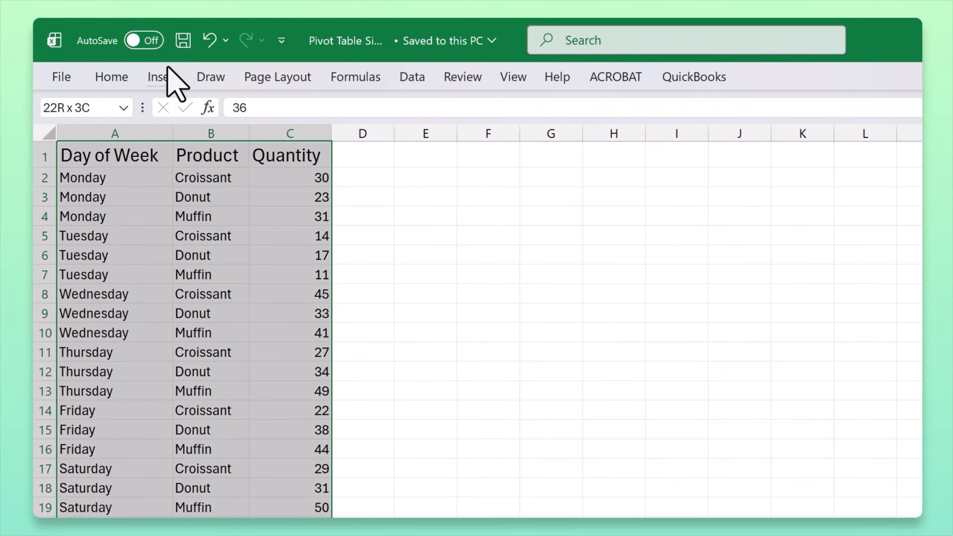
click(164, 75)
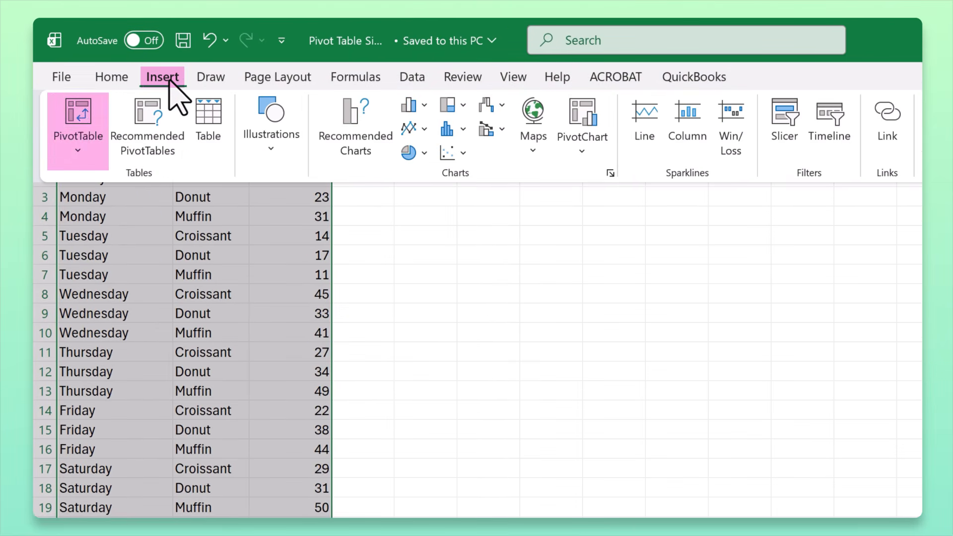
click(79, 113)
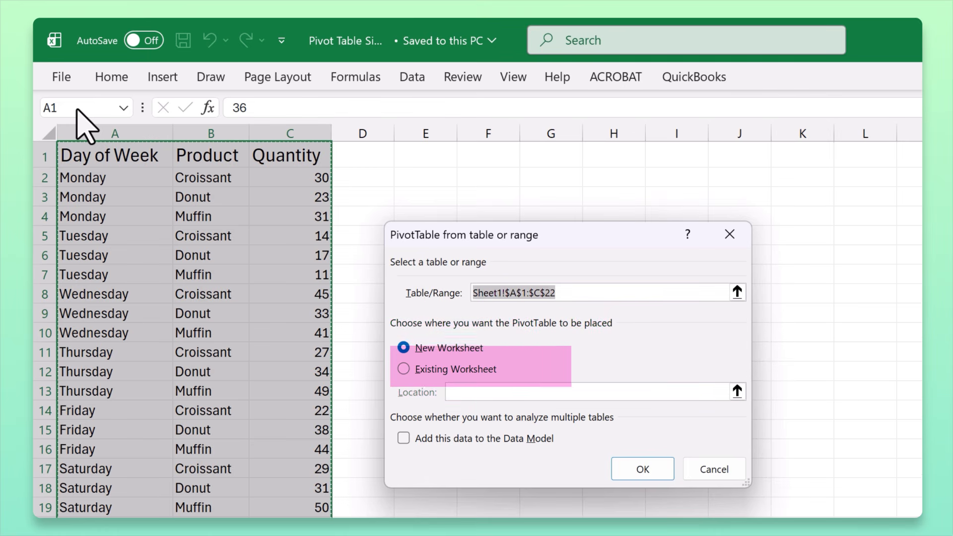
click(428, 371)
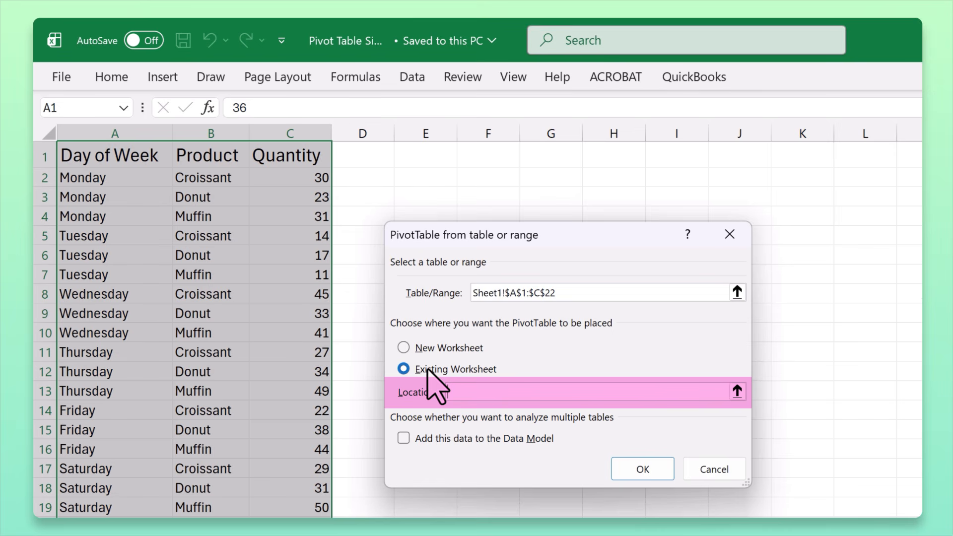
click(420, 177)
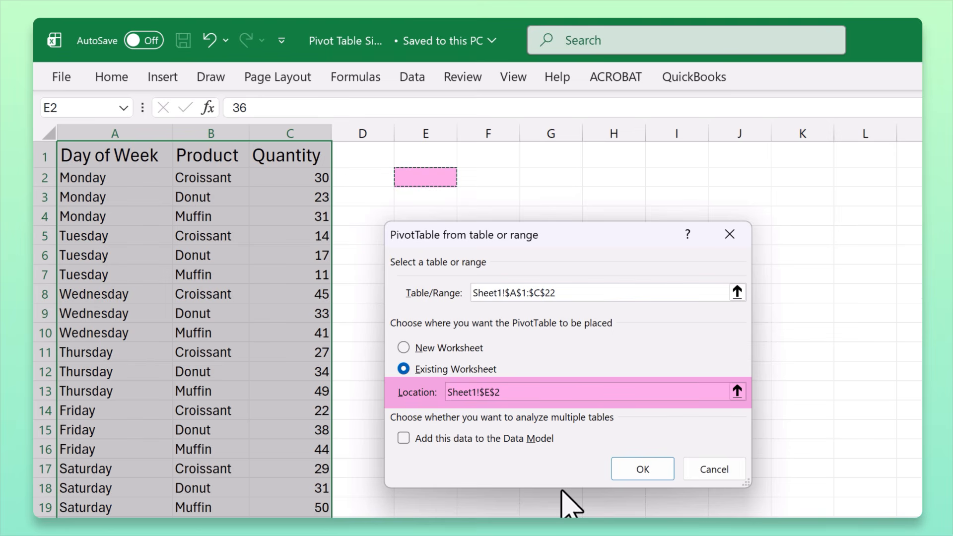
click(645, 470)
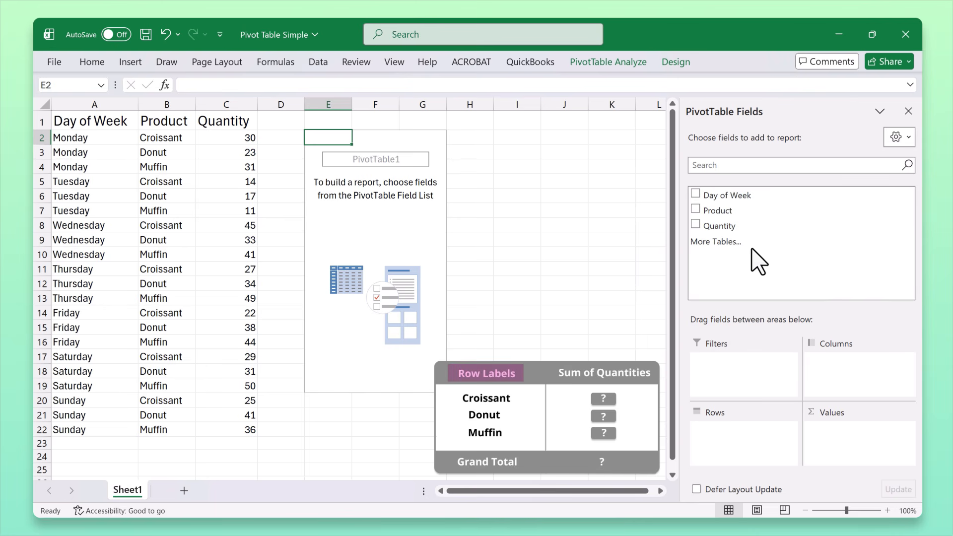
Step: Add Product to the PivotTable's Rows and Quantity to its Values as a sum
drag(722, 214, 730, 434)
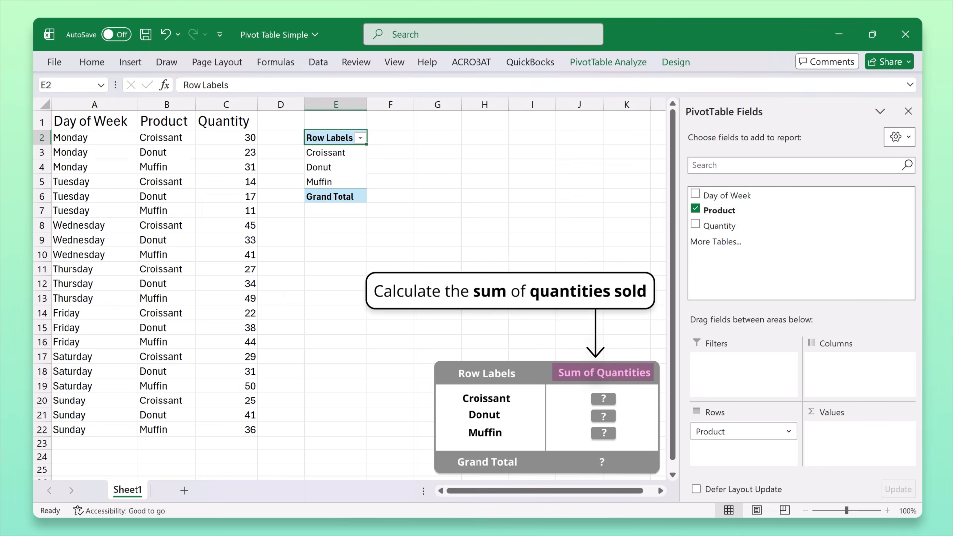
drag(720, 226, 865, 462)
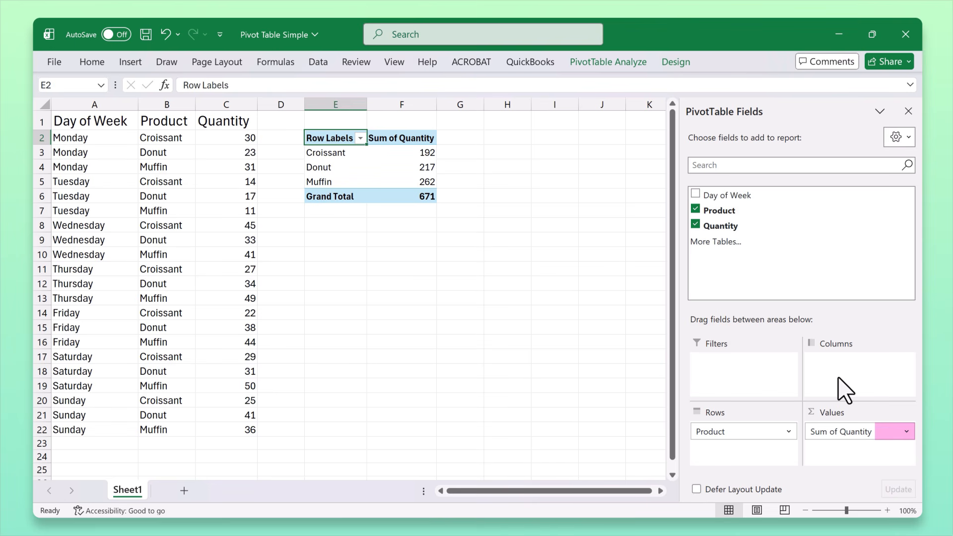
Step: Change the Quantity value field's summary calculation to Average
click(906, 431)
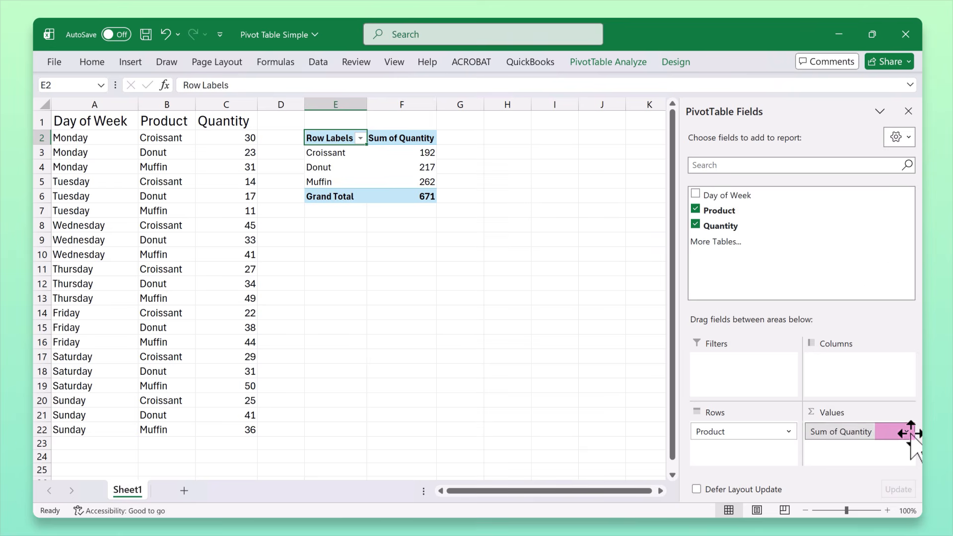
click(859, 415)
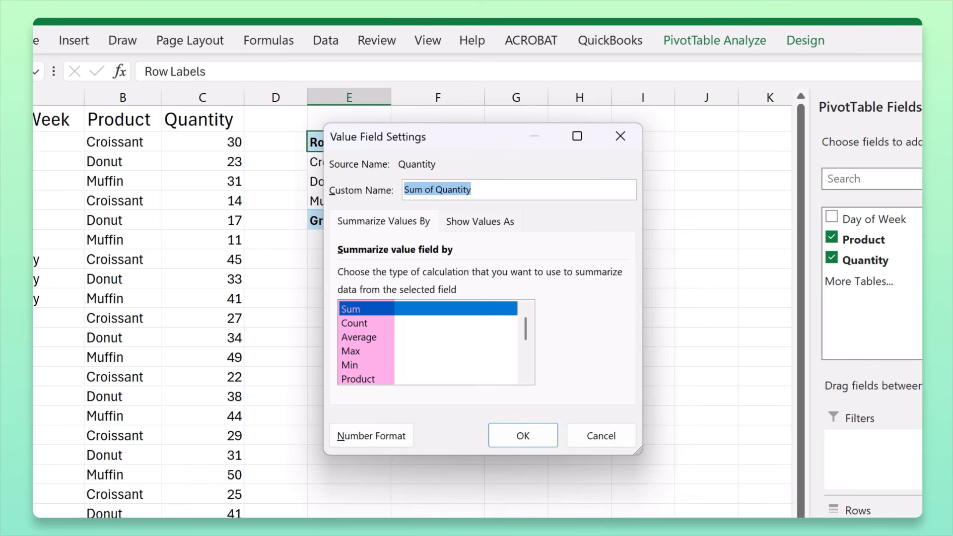
click(393, 337)
click(521, 436)
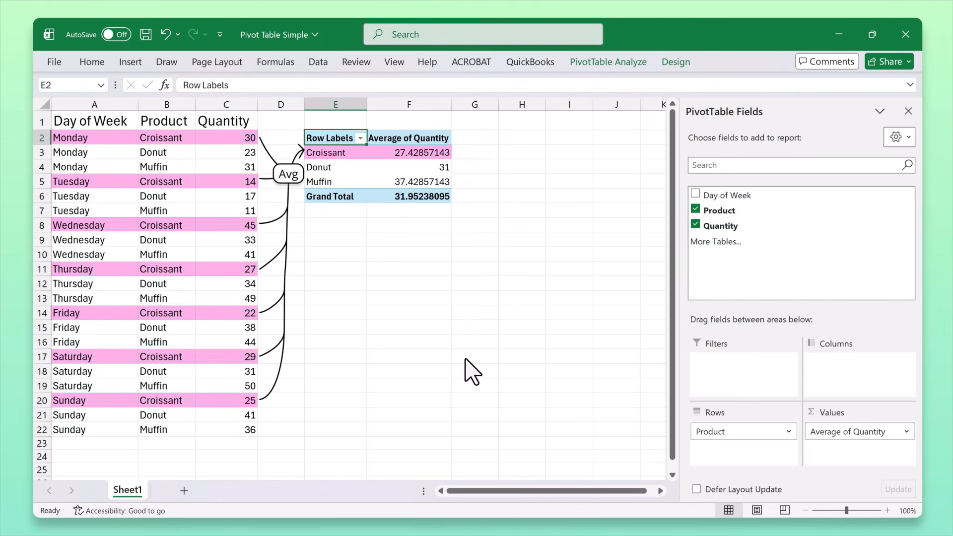
Step: Change the Quantity value field's summary calculation to Max
click(906, 432)
click(886, 413)
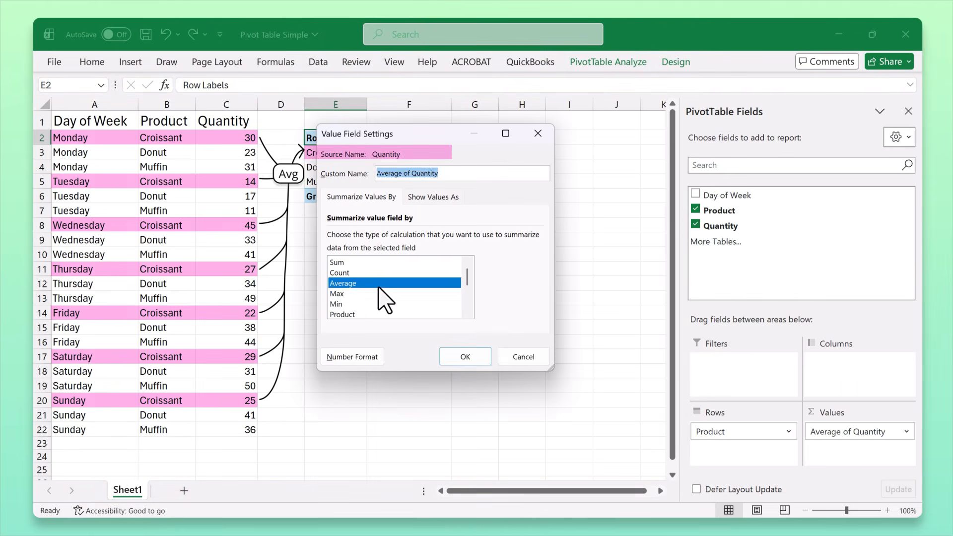
click(380, 293)
click(462, 356)
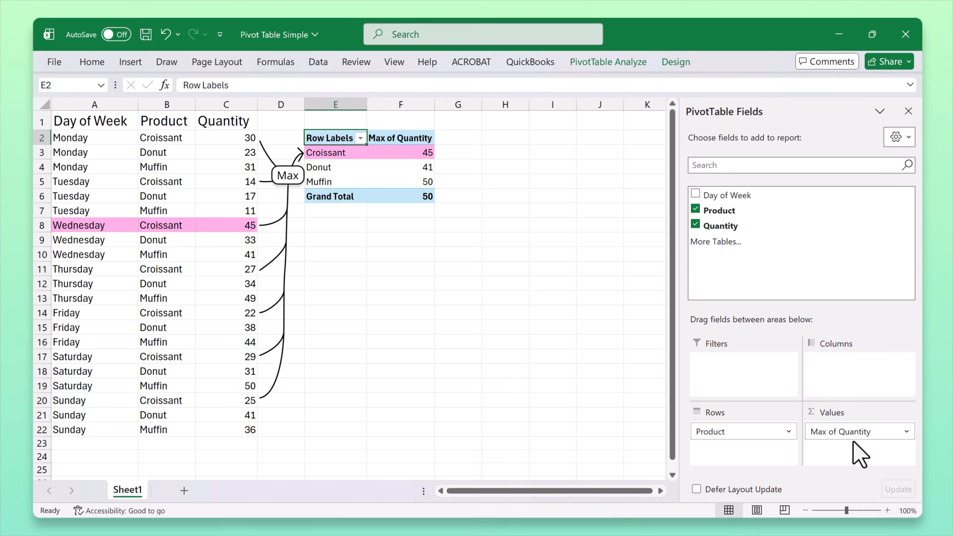
Step: Set the Quantity value field's summary calculation back to Sum
click(906, 432)
click(886, 413)
click(397, 263)
click(465, 356)
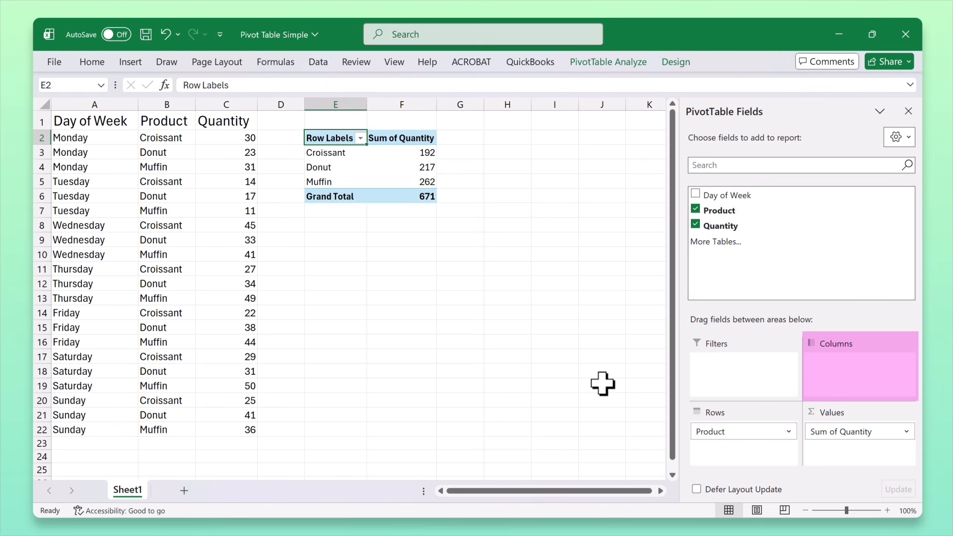
Step: Try the Product field in the PivotTable's Columns area and return it to Rows
drag(709, 432, 833, 370)
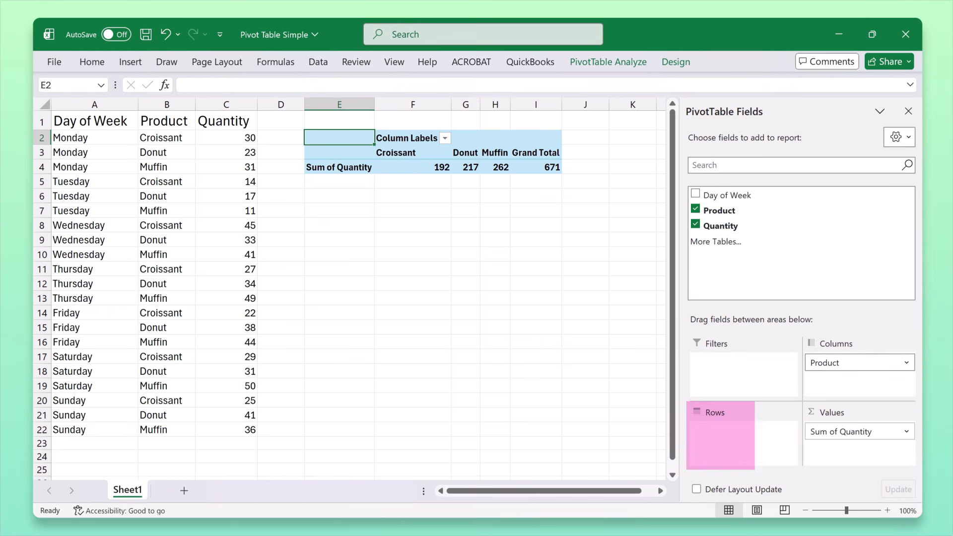
drag(819, 362, 772, 474)
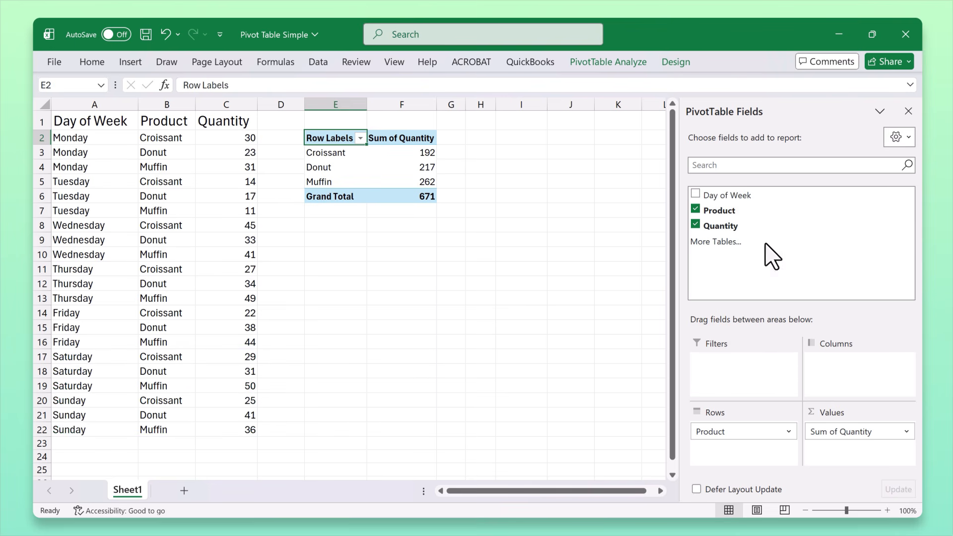
Step: Add Day of Week as a PivotTable filter and, allowing multiple items, limit it to Sunday and Saturday
drag(724, 198, 740, 377)
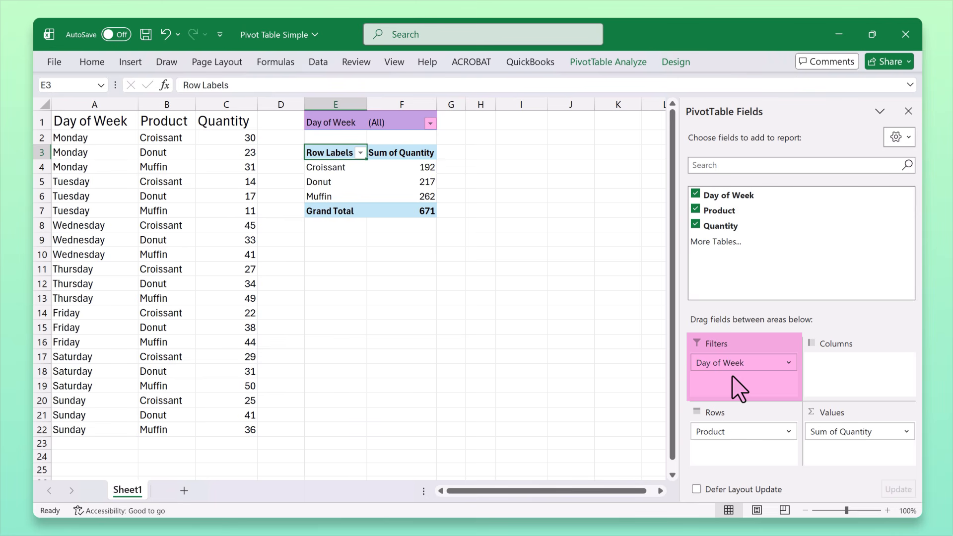
click(430, 123)
click(307, 337)
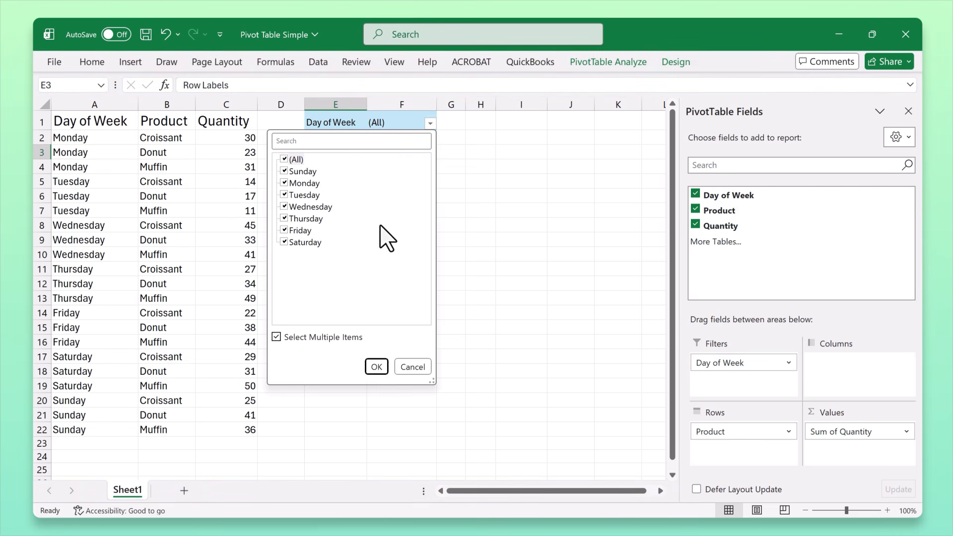
click(288, 184)
click(286, 195)
click(286, 207)
click(285, 219)
click(286, 230)
click(377, 367)
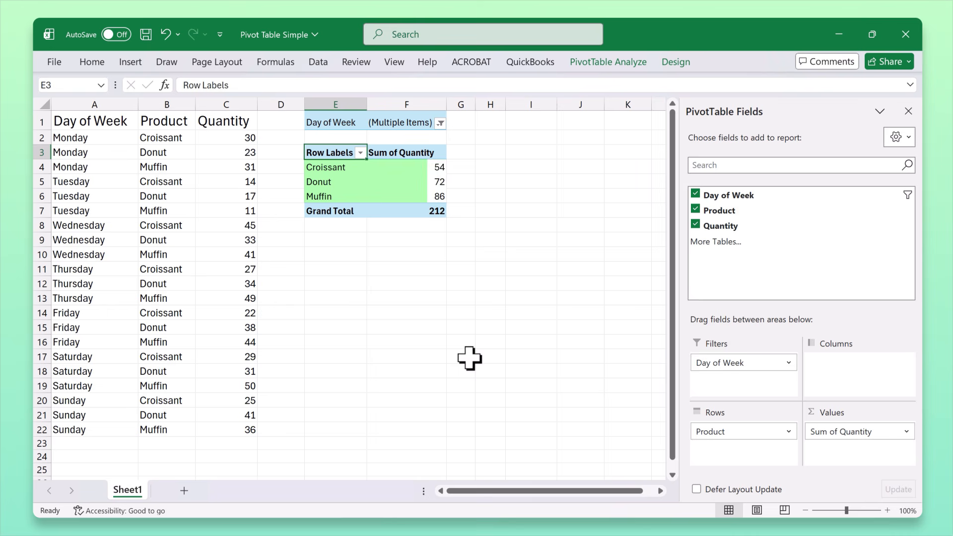